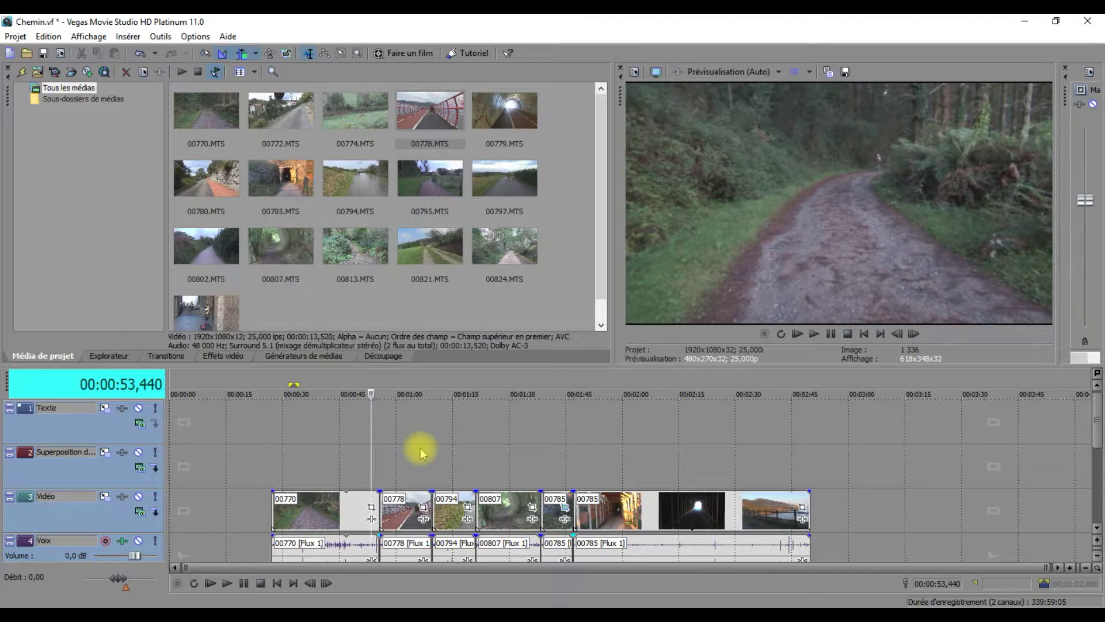
- Overlap clip 00778 onto the end of clip 00770 by about 3.84 s to create a crossfade, shifting the following clips along
key("space")
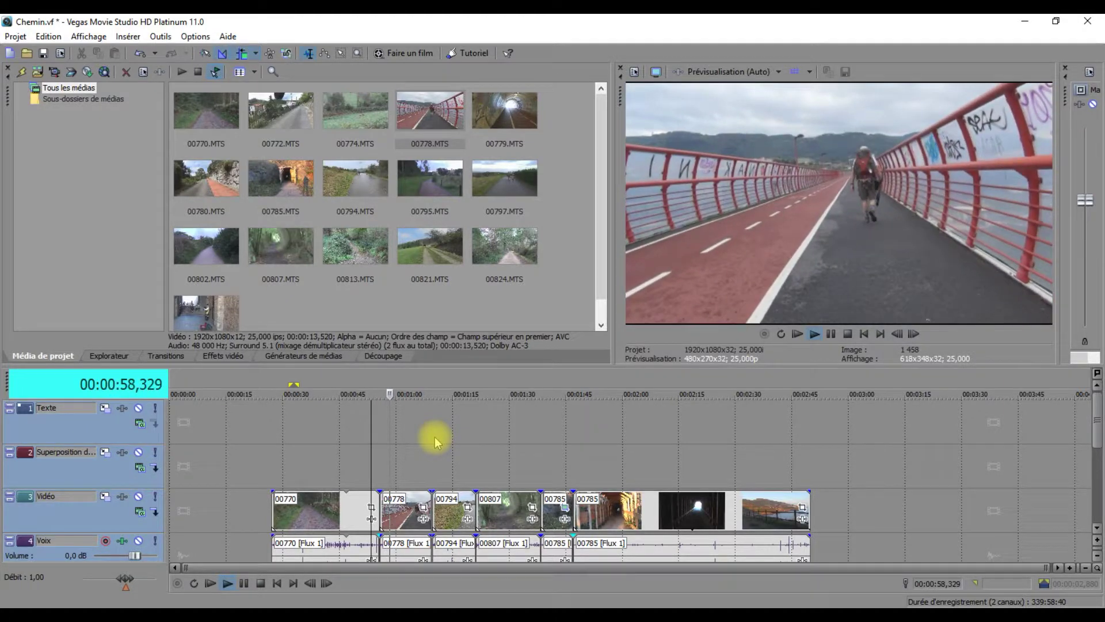
key("space")
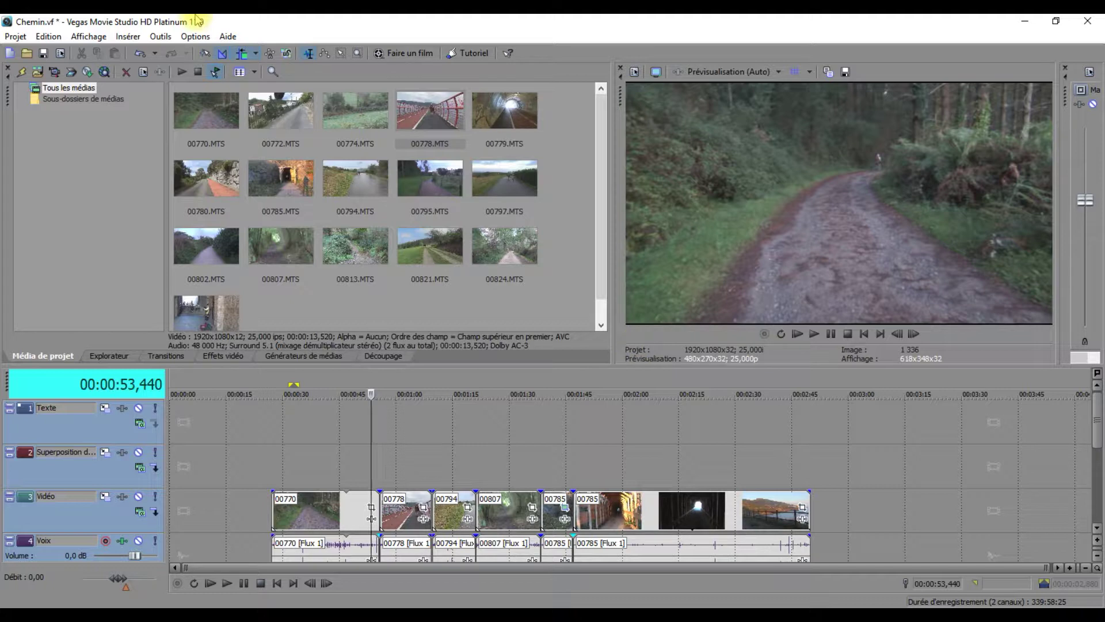
left_click(242, 56)
mouse_move(407, 513)
left_mouse_down()
mouse_move(463, 517)
mouse_move(403, 520)
left_mouse_up()
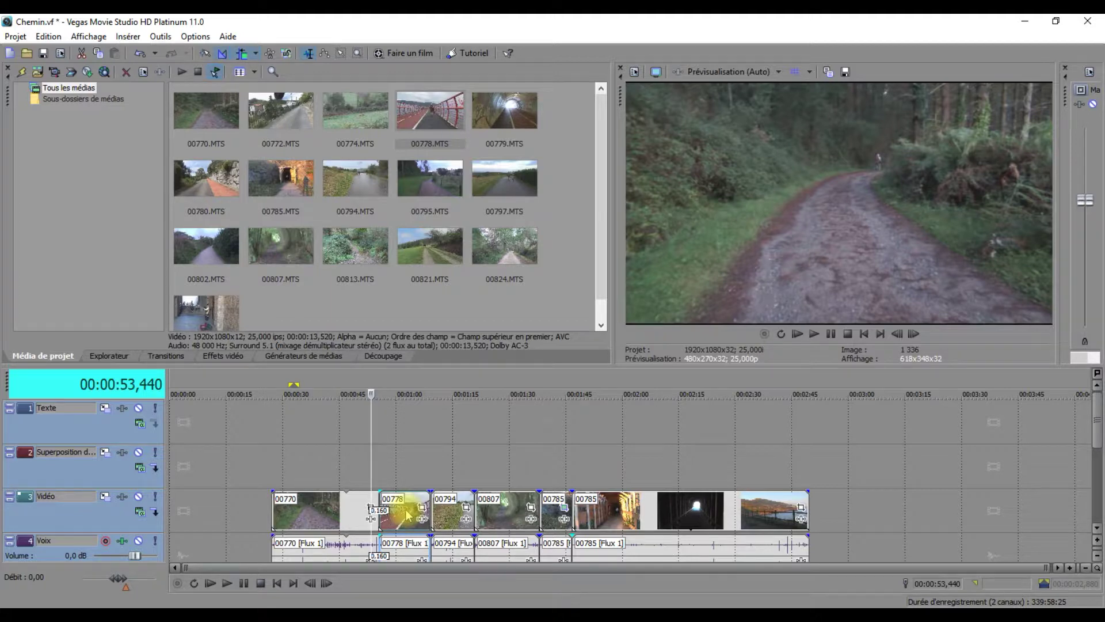
left_click_drag(407, 514, 394, 514)
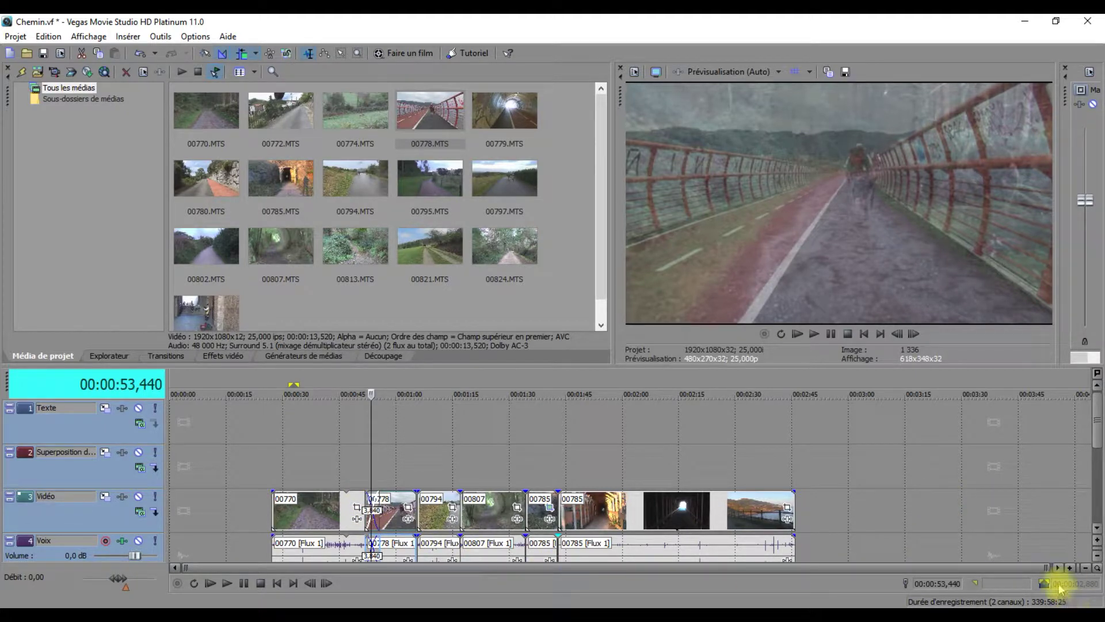
- Play back the crossfade between clips 00770 and 00778, starting just before the overlap
left_click(1069, 568)
left_click(1069, 568)
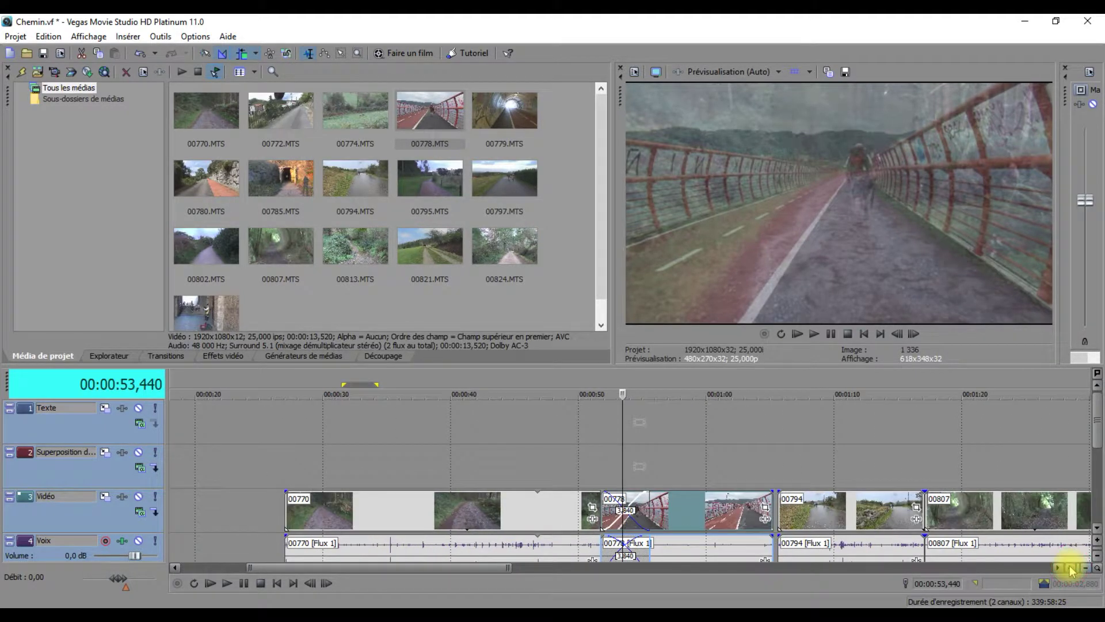
left_click(1069, 568)
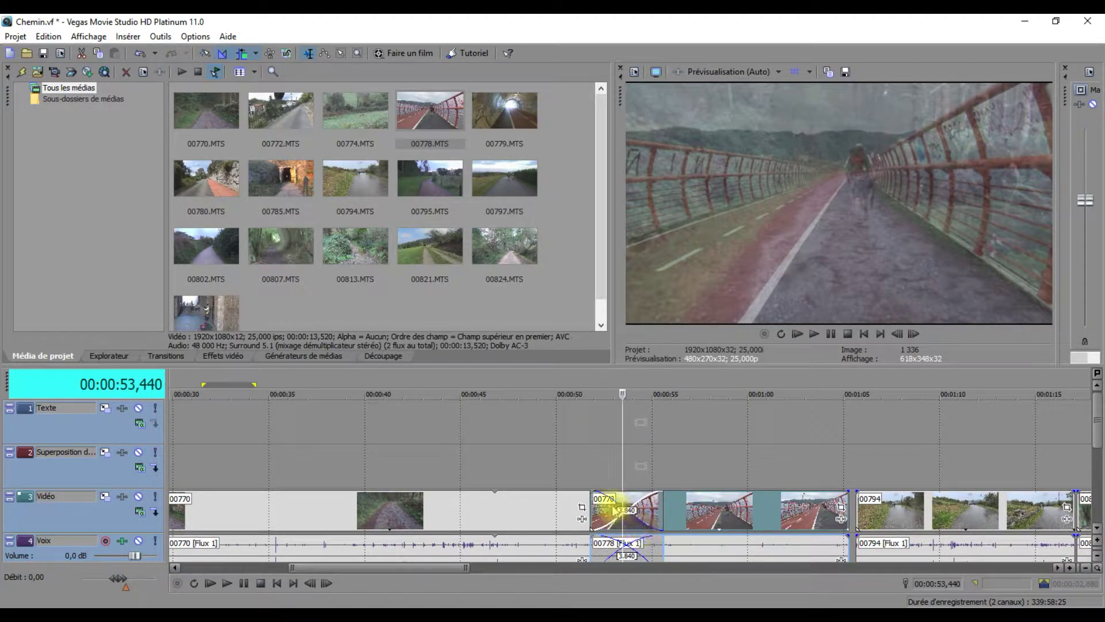
left_click(568, 437)
key("space")
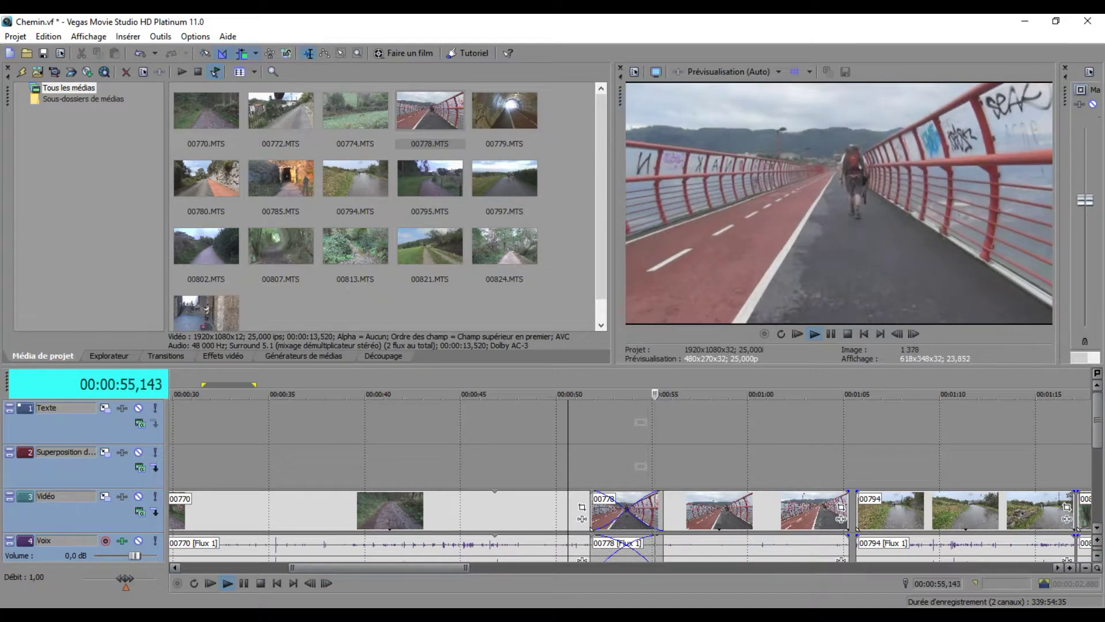
key("space")
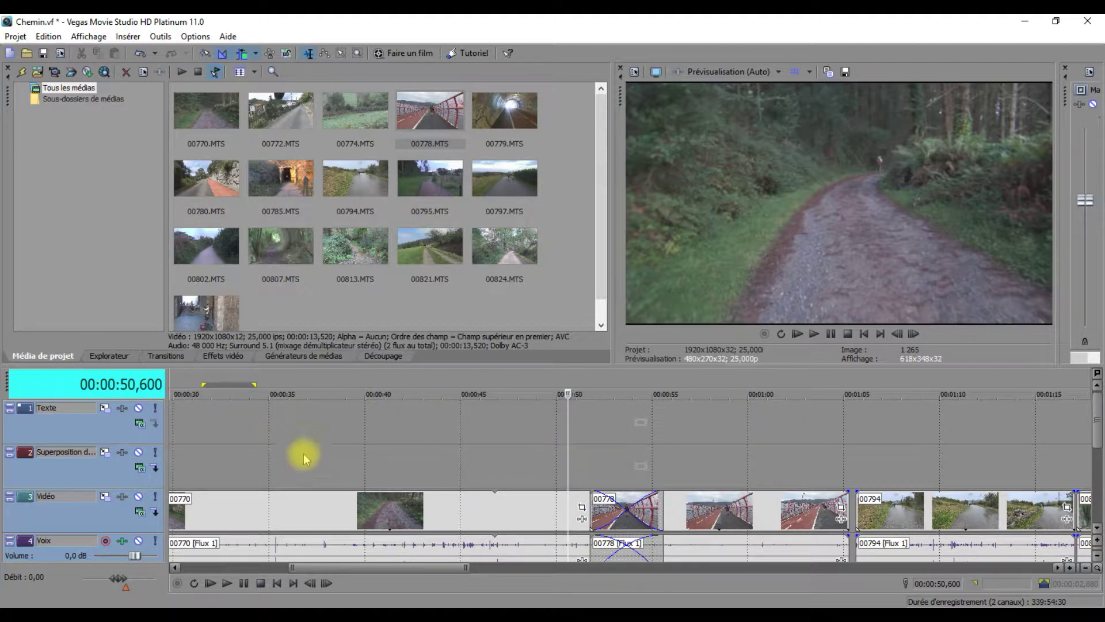
- Browse the transition presets of Balayage dégradé, Balayage linéaire, Boucle de page and Cascade 3D
left_click(168, 357)
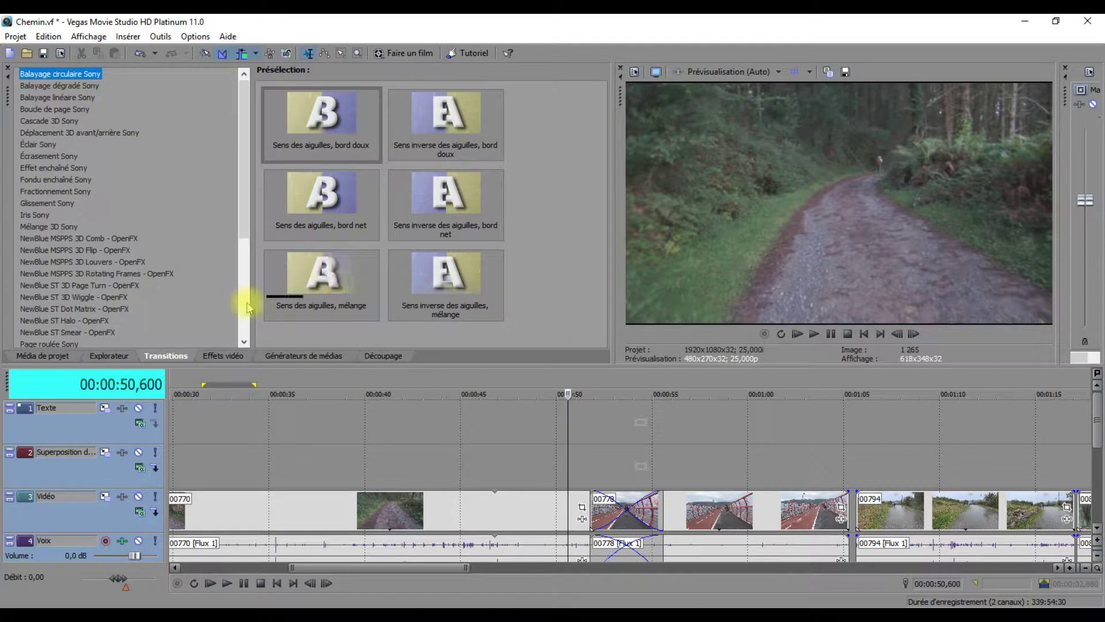
left_click(38, 85)
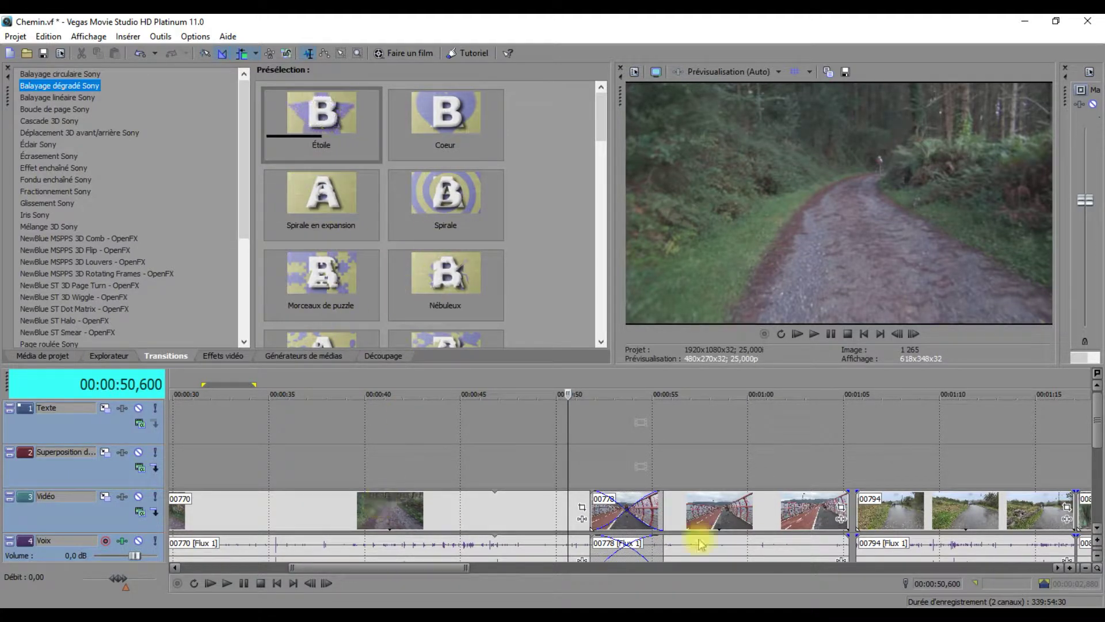
left_click(57, 98)
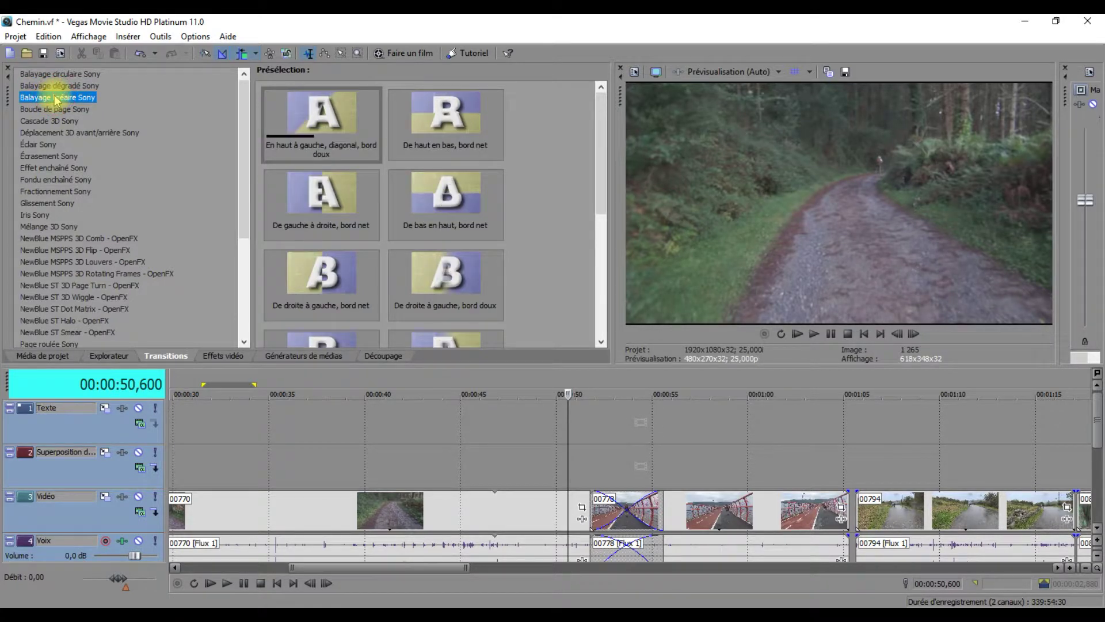
left_click(56, 110)
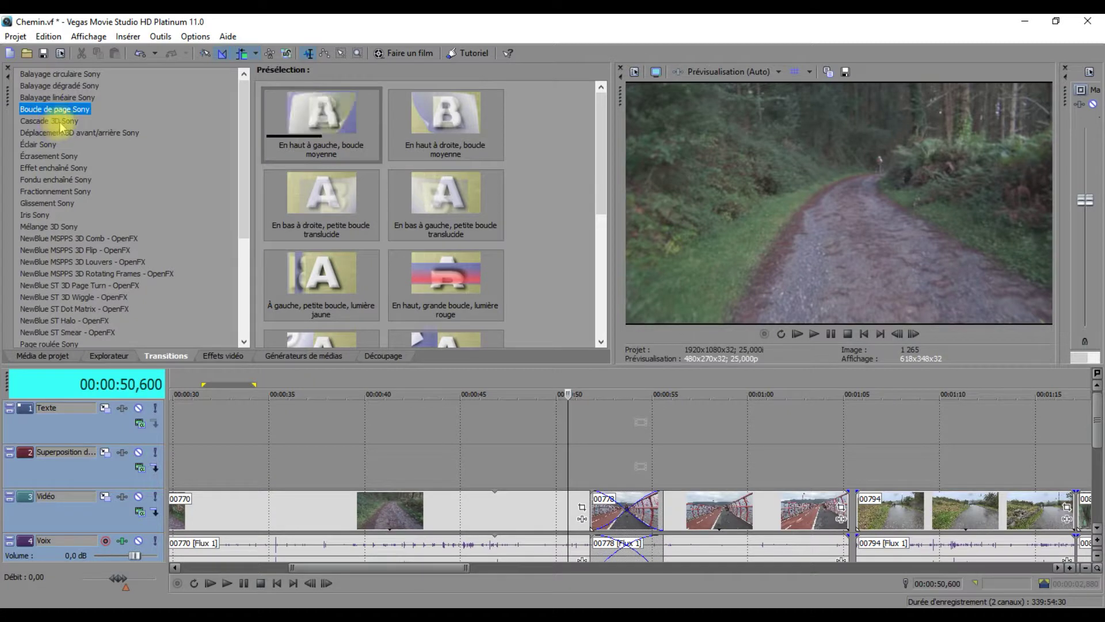
left_click(55, 121)
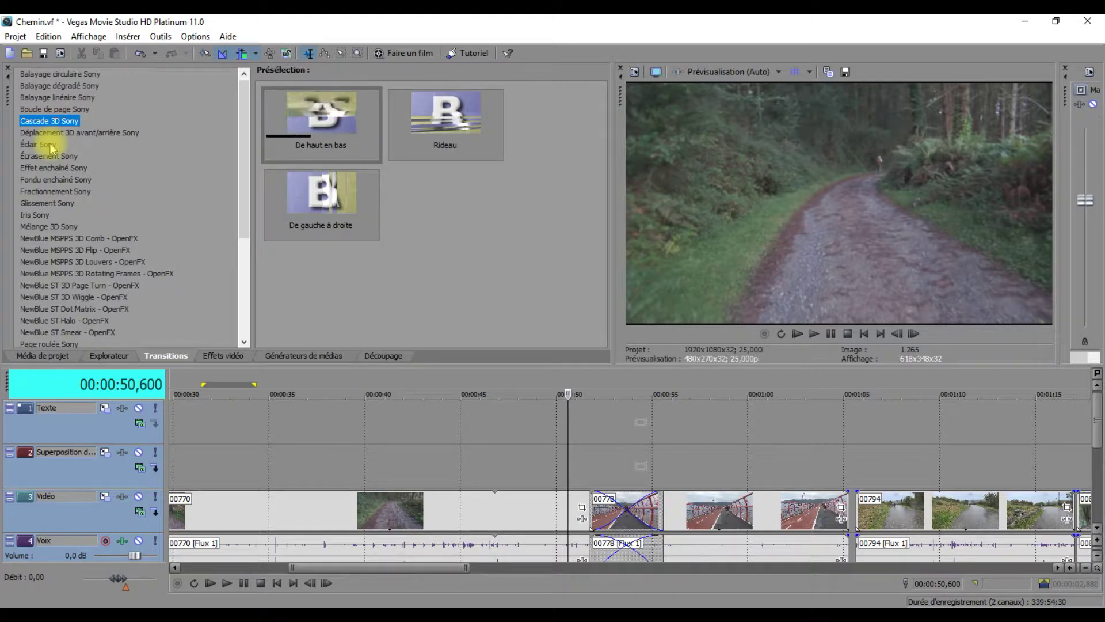
- Apply the Balayage circulaire preset "Sens des aiguilles, bord doux" to the 00770–00778 crossfade and set its progressive contour angle to 54,87
left_click(54, 74)
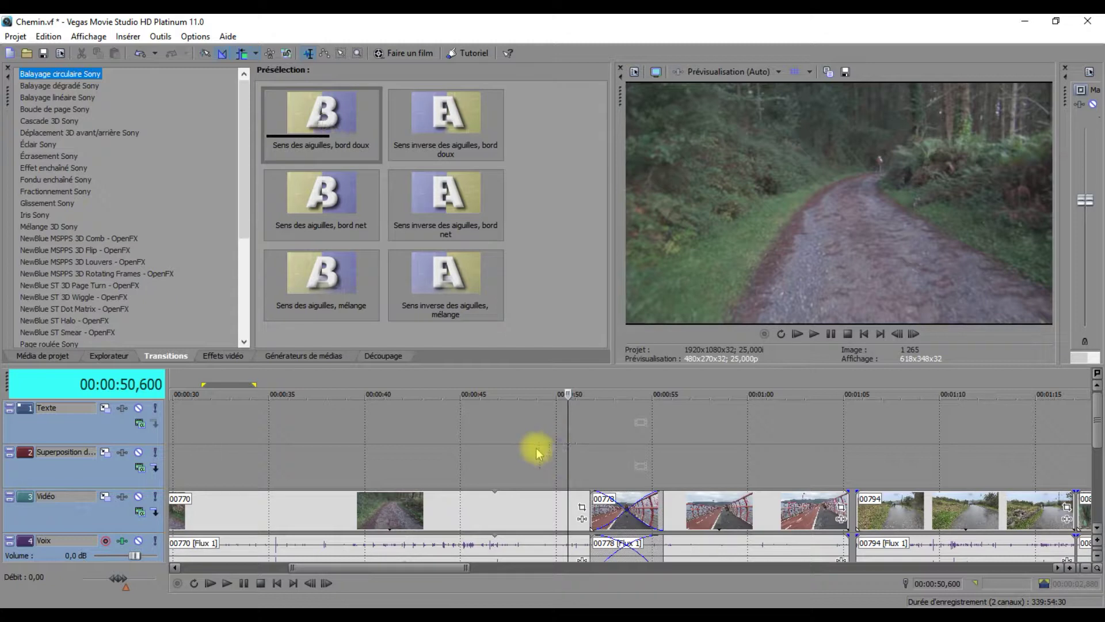
left_click(327, 111)
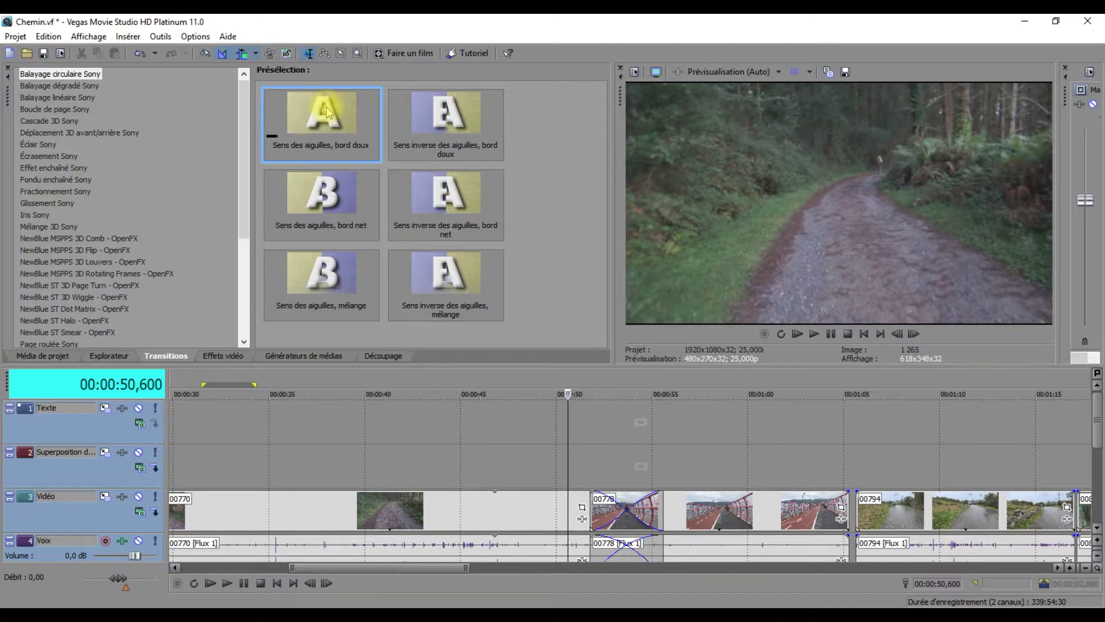
left_click_drag(327, 111, 373, 200)
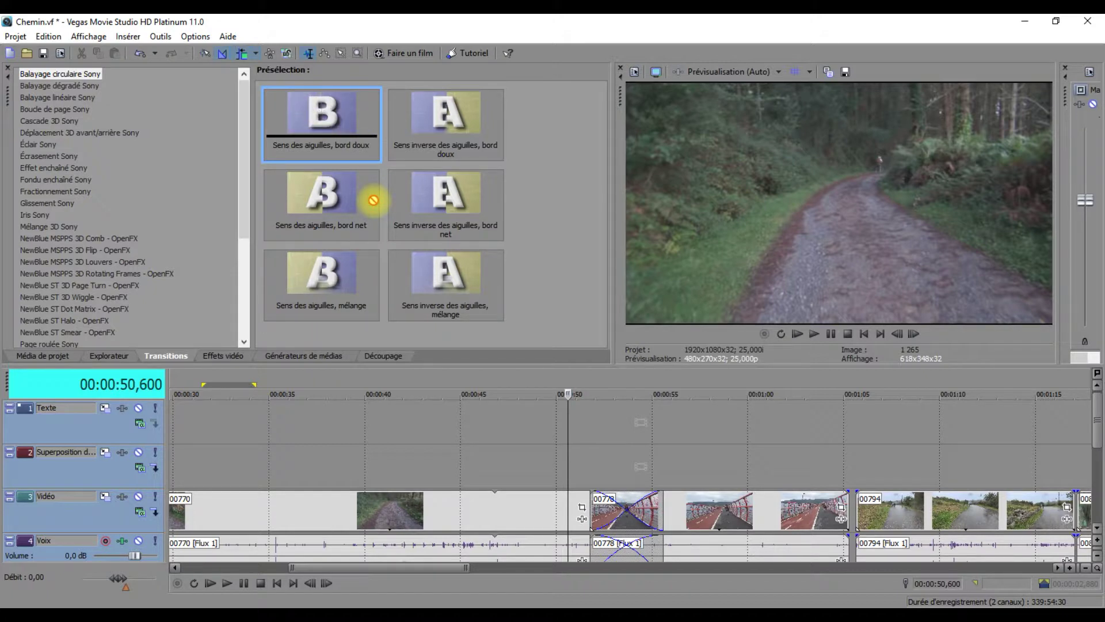
left_click_drag(373, 200, 636, 521)
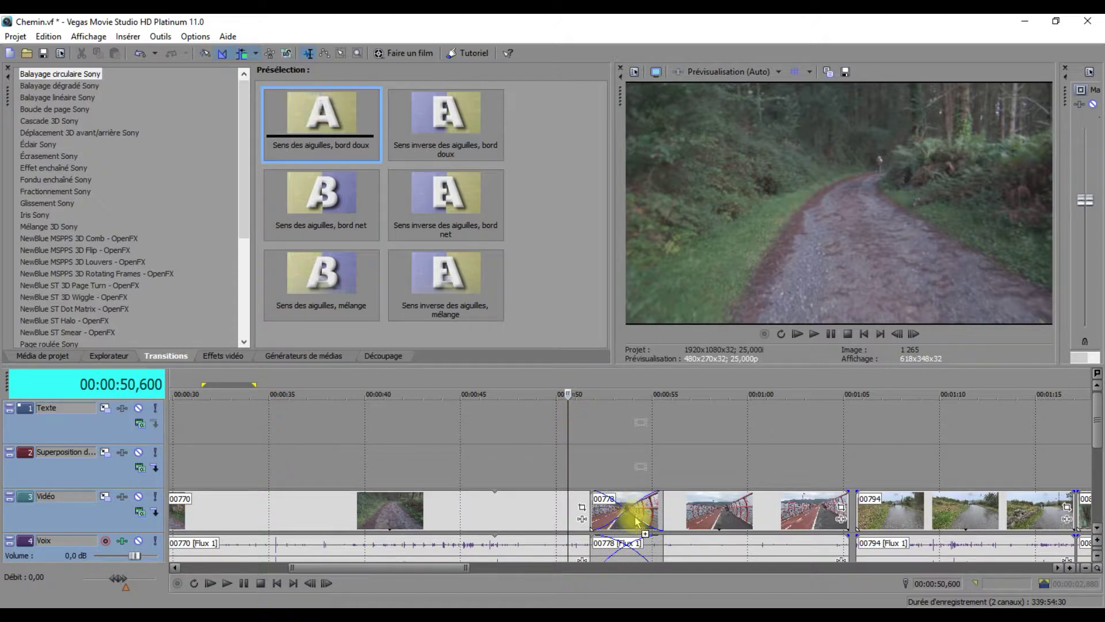
left_click_drag(636, 521, 636, 521)
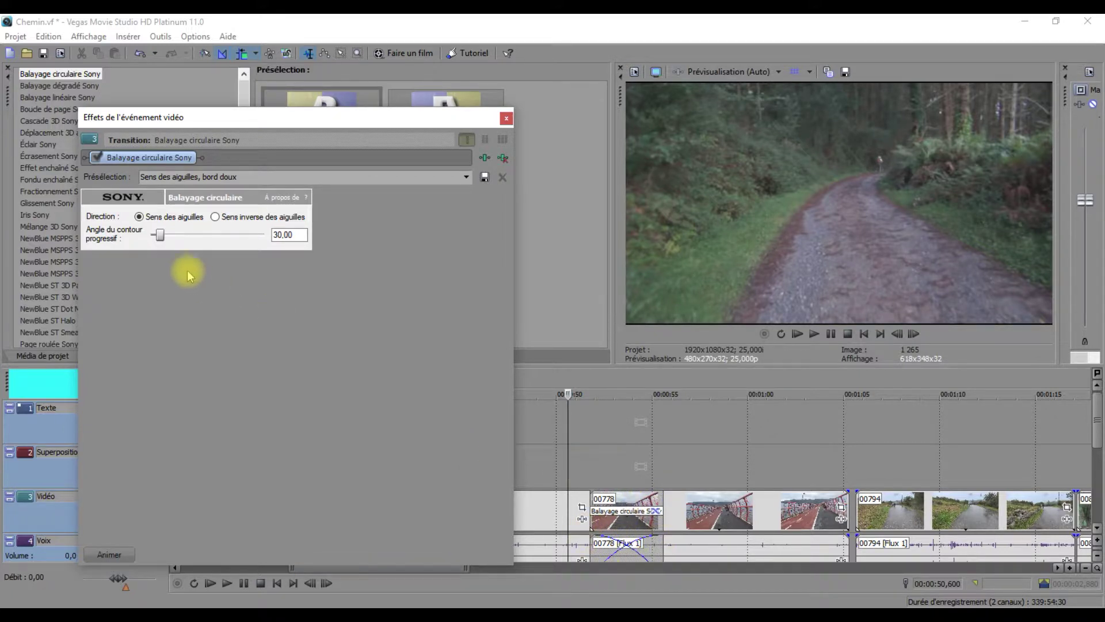
mouse_move(160, 236)
left_mouse_down()
mouse_move(215, 237)
mouse_move(166, 243)
left_mouse_up()
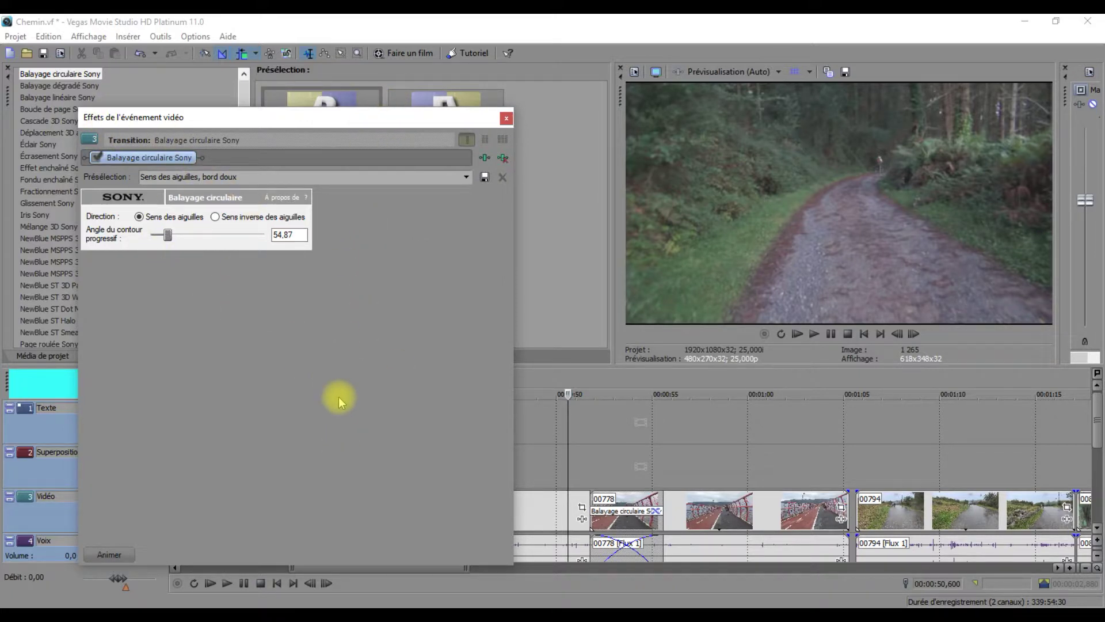
left_click(508, 117)
- Play back the Balayage circulaire transition between clips 00770 and 00778 from just before the overlap
left_click(587, 440)
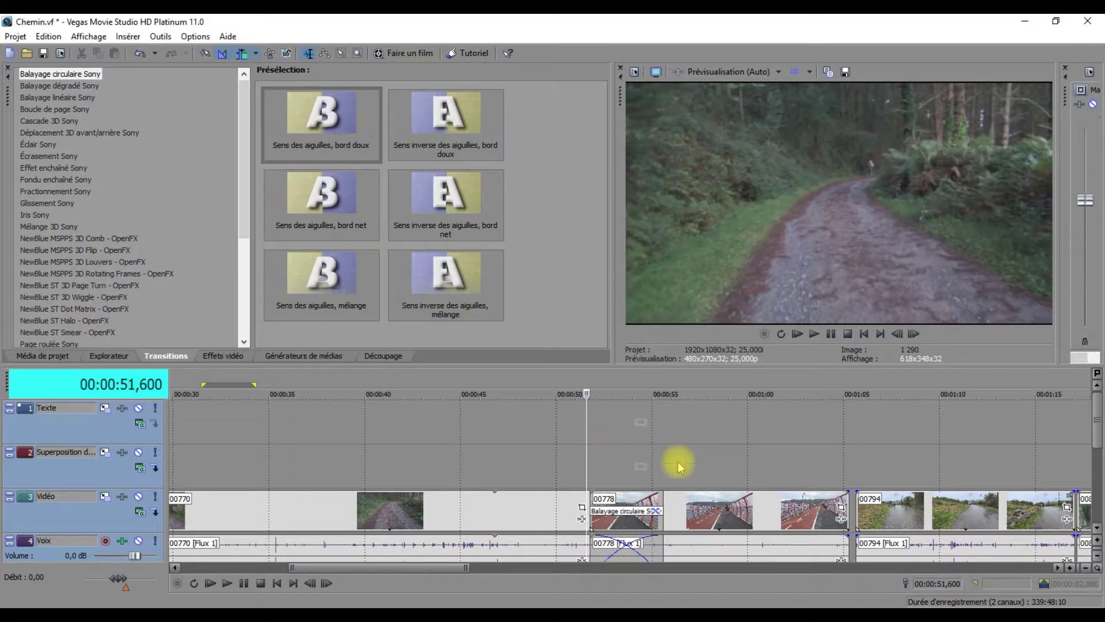
key("space")
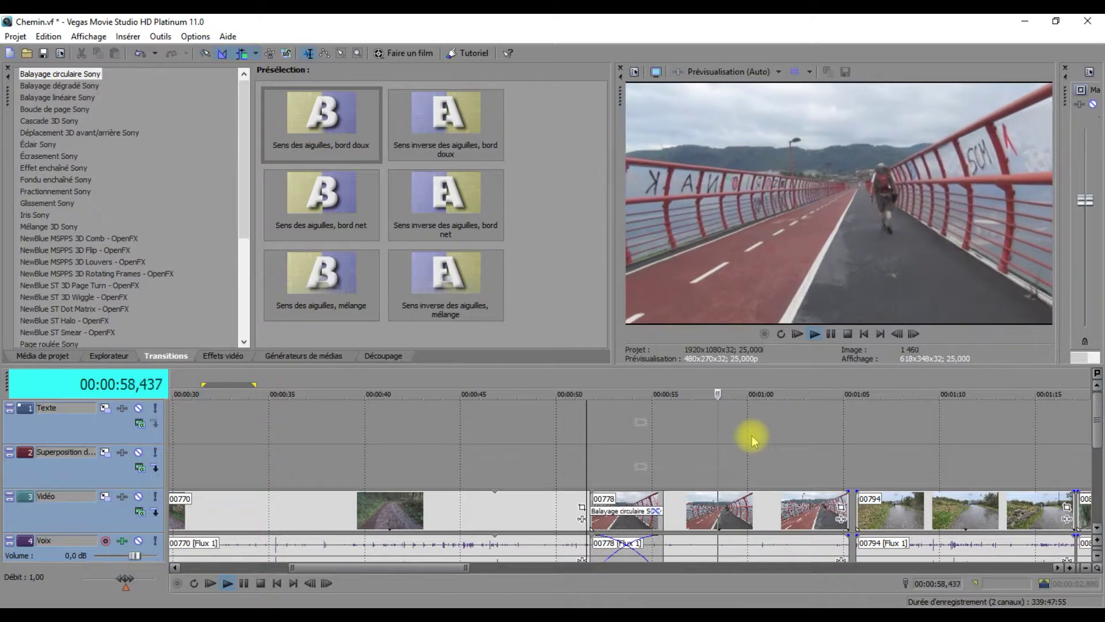
key("space")
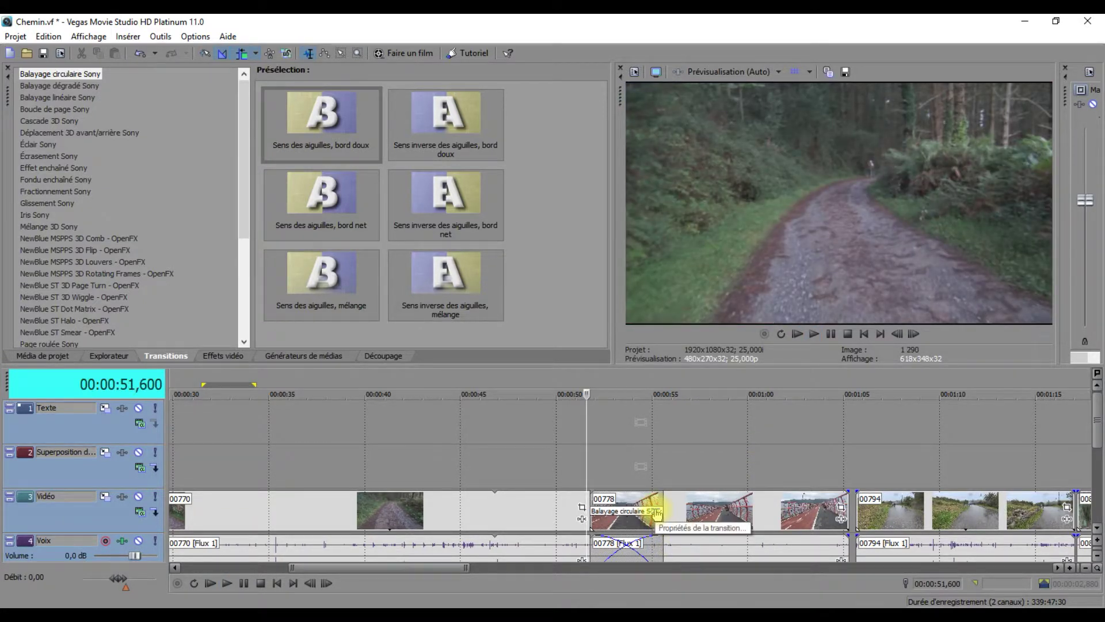
- Remove the Balayage circulaire transition from the 00770–00778 crossfade and reapply its "Sens des aiguilles, bord doux" preset with default settings
left_click(657, 513)
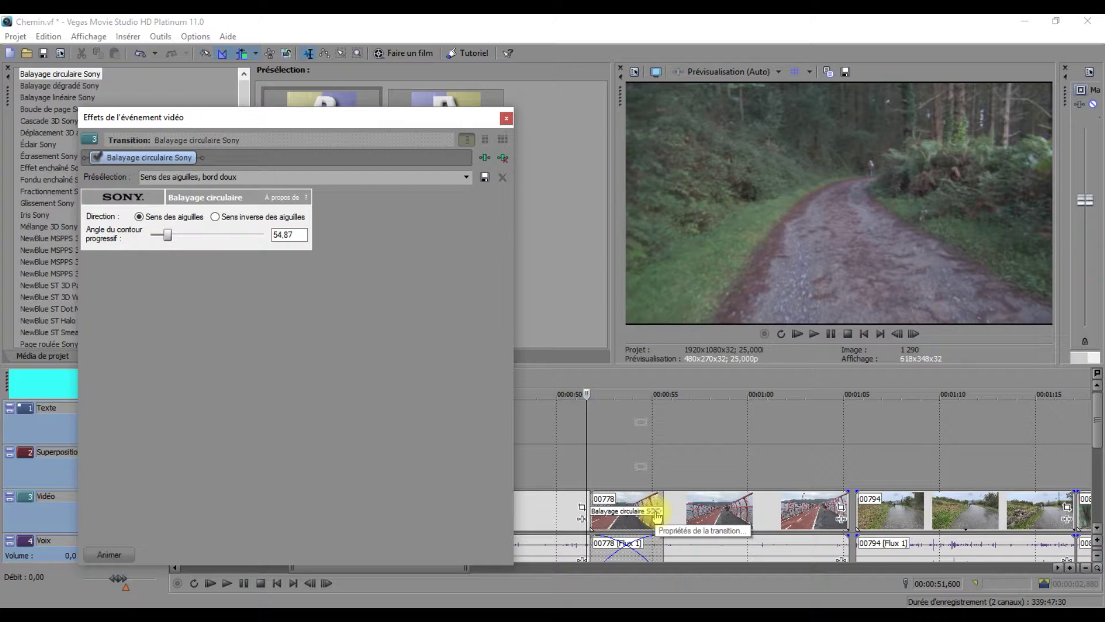
left_click(502, 159)
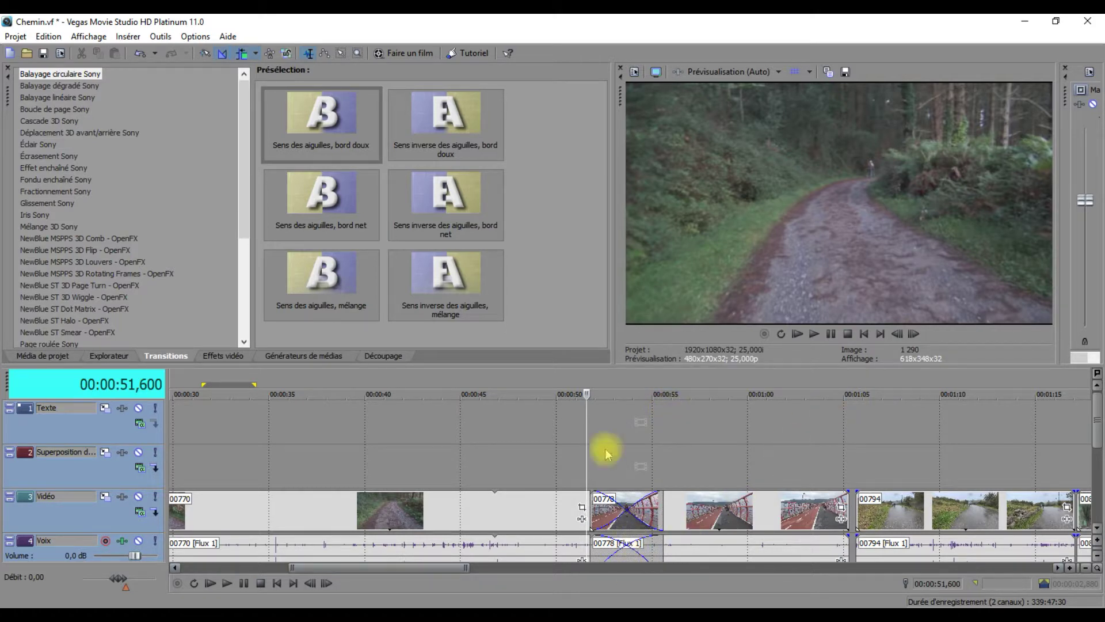
left_click_drag(303, 111, 623, 515)
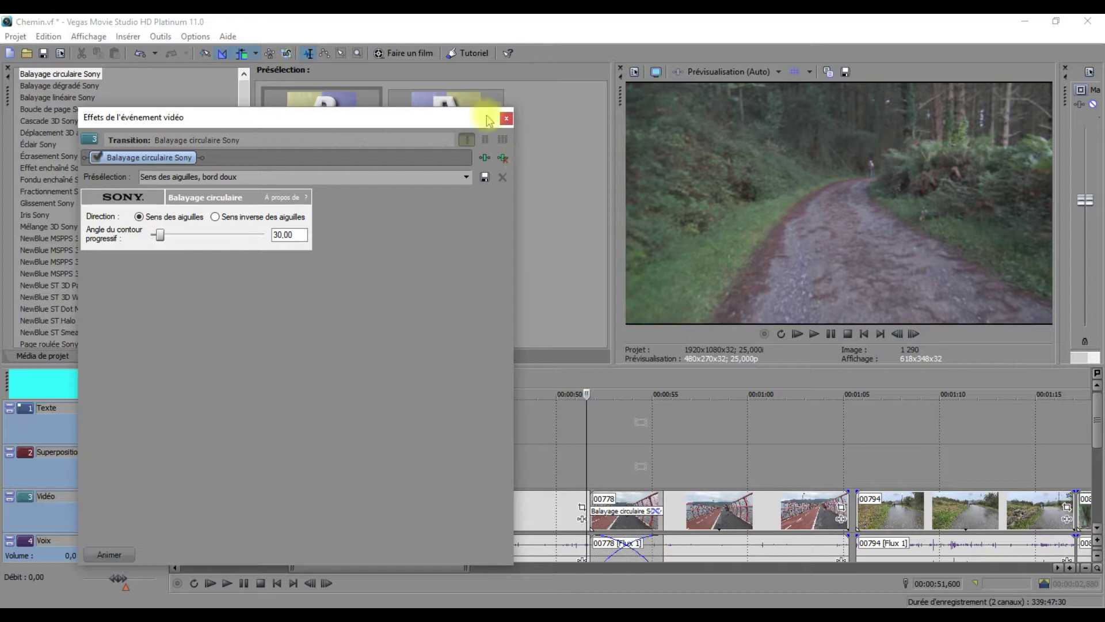
left_click(507, 118)
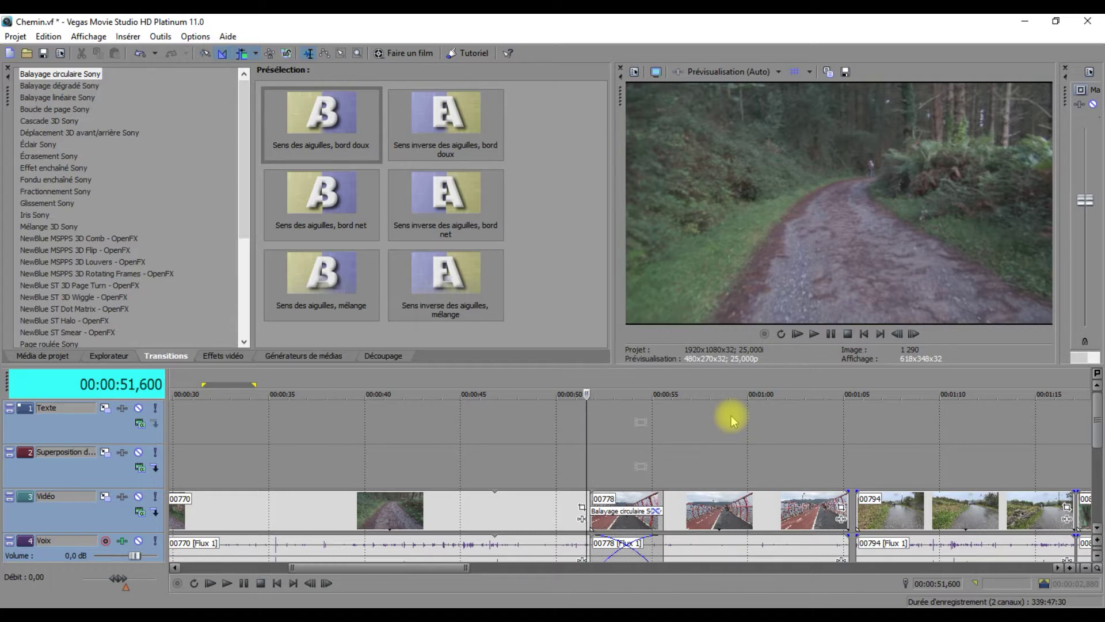
- Move clip 00794 earlier so that it overlaps the end of clip 00778 and forms a crossfade
left_click(920, 507)
left_click_drag(973, 510, 969, 512)
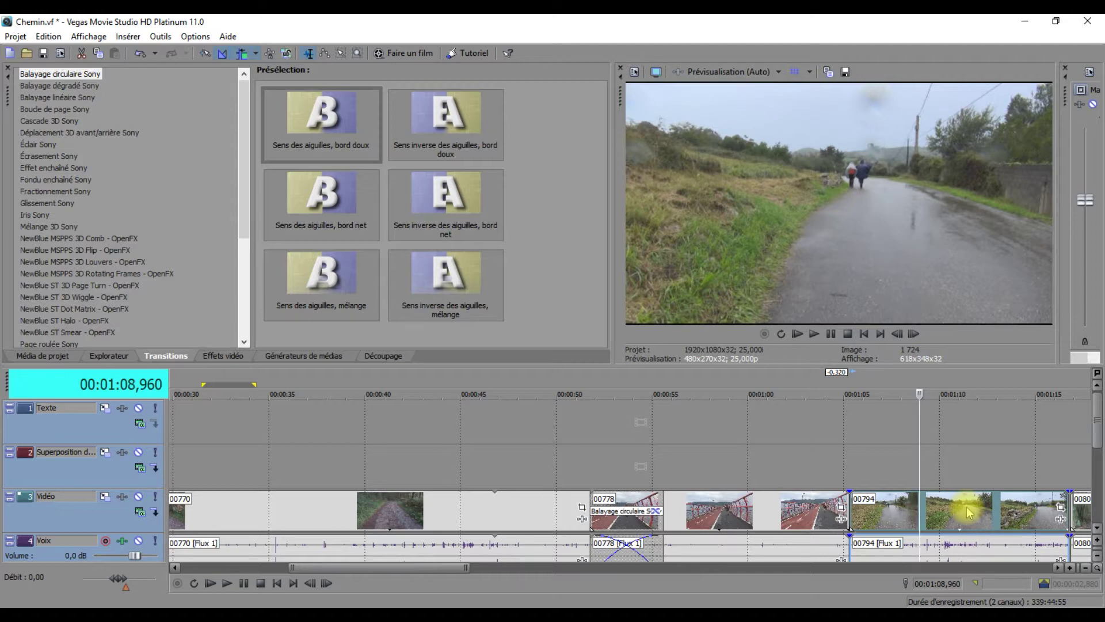
left_click_drag(968, 511, 967, 512)
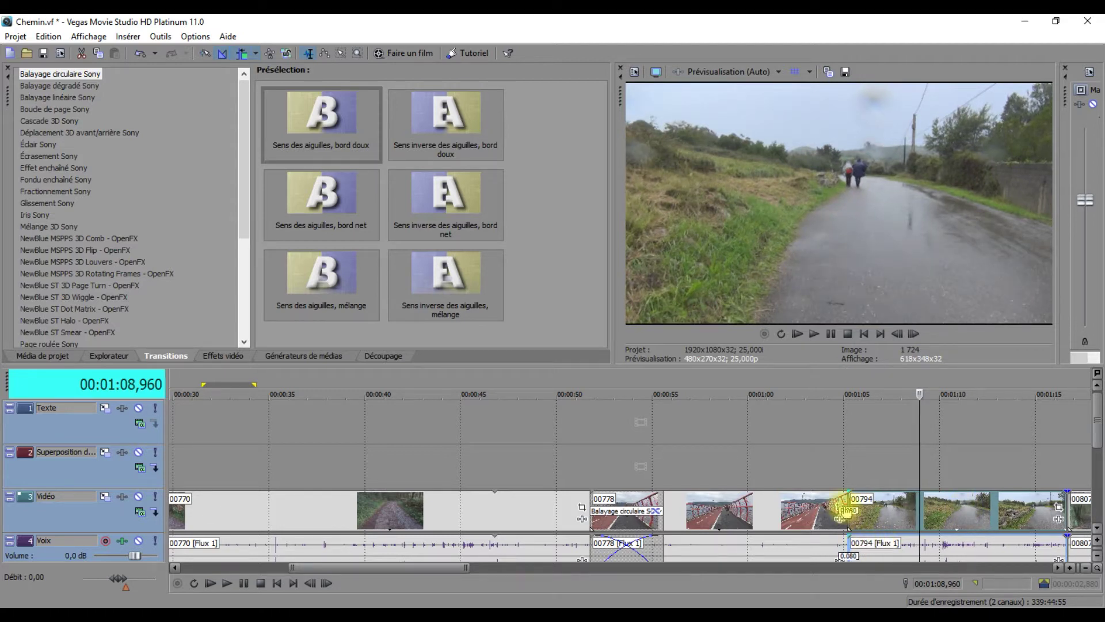
left_click(878, 534)
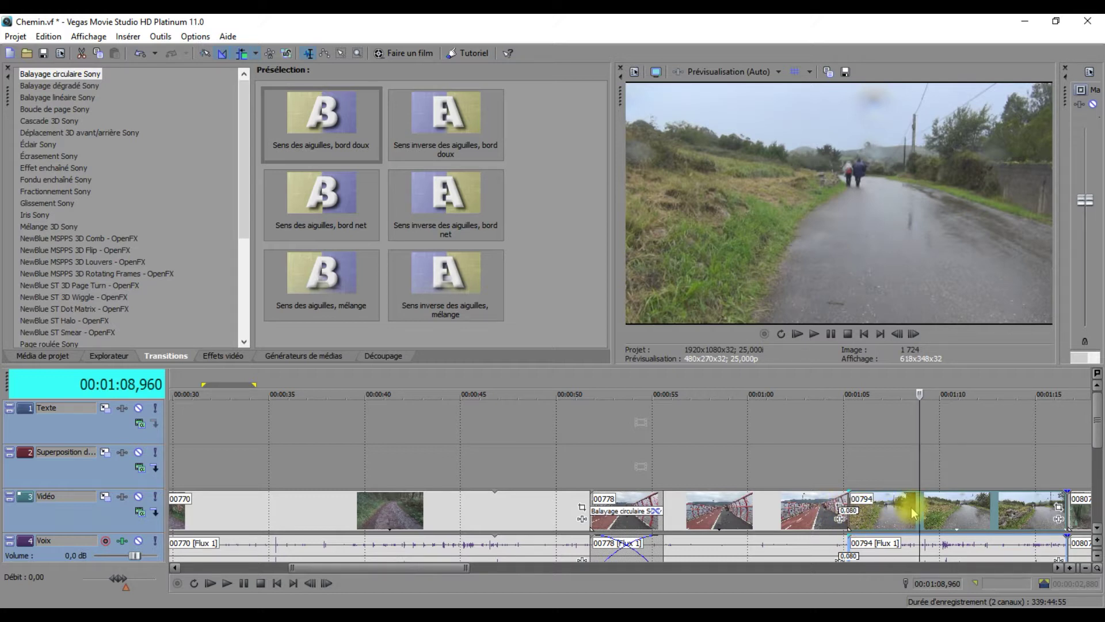
left_click_drag(911, 507, 879, 511)
- Play back the crossfade between clips 00778 and 00794, and compare the frames just before and after it
left_click(804, 448)
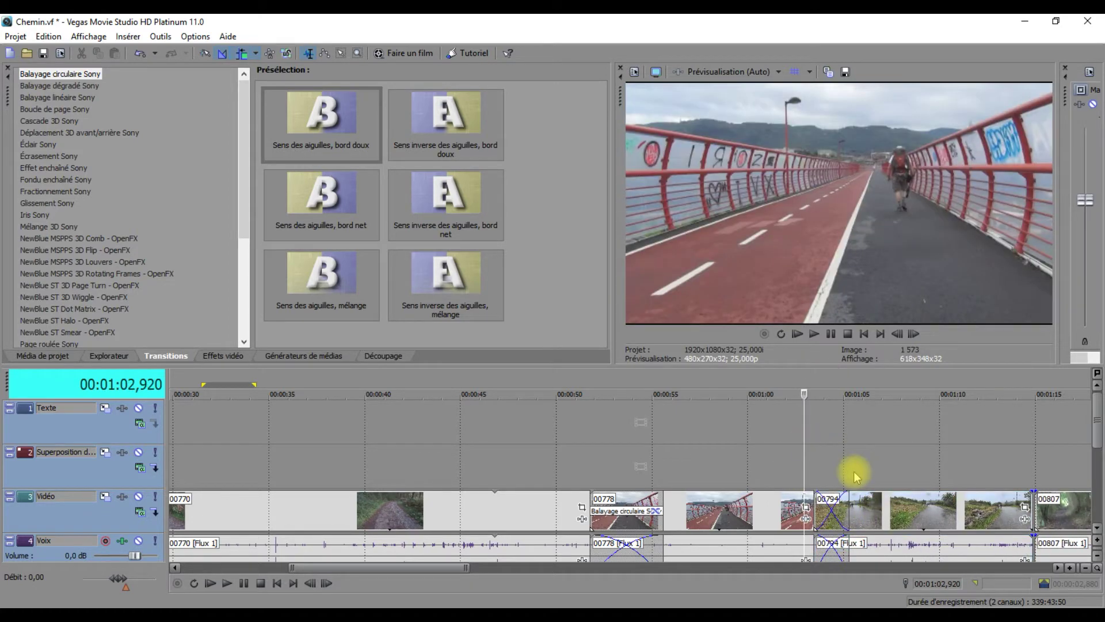
key("space")
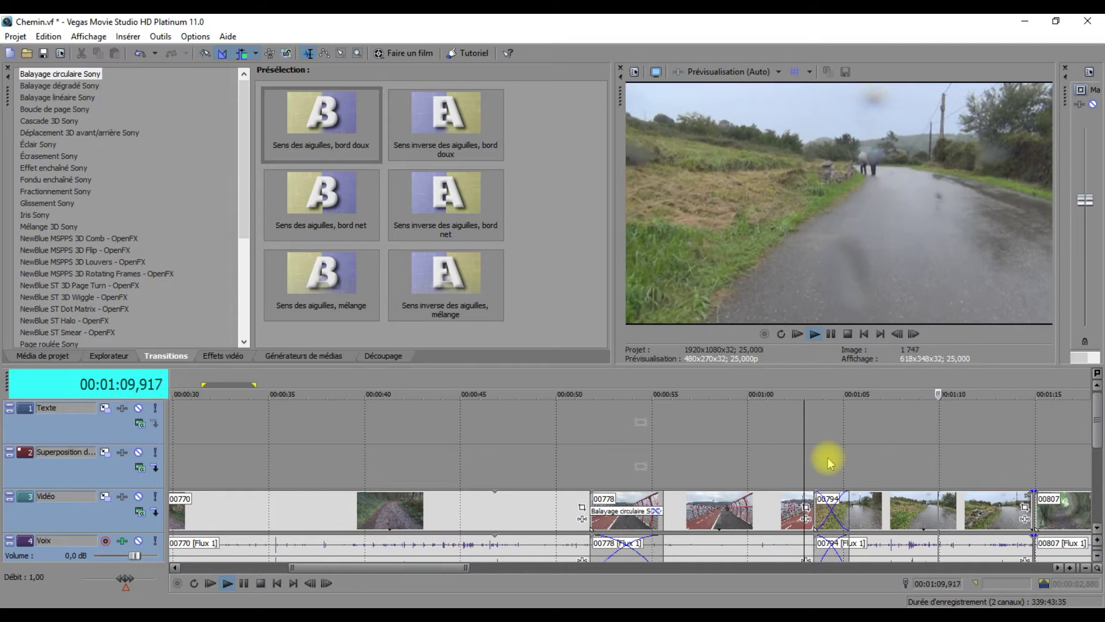
key("space")
left_click(849, 463)
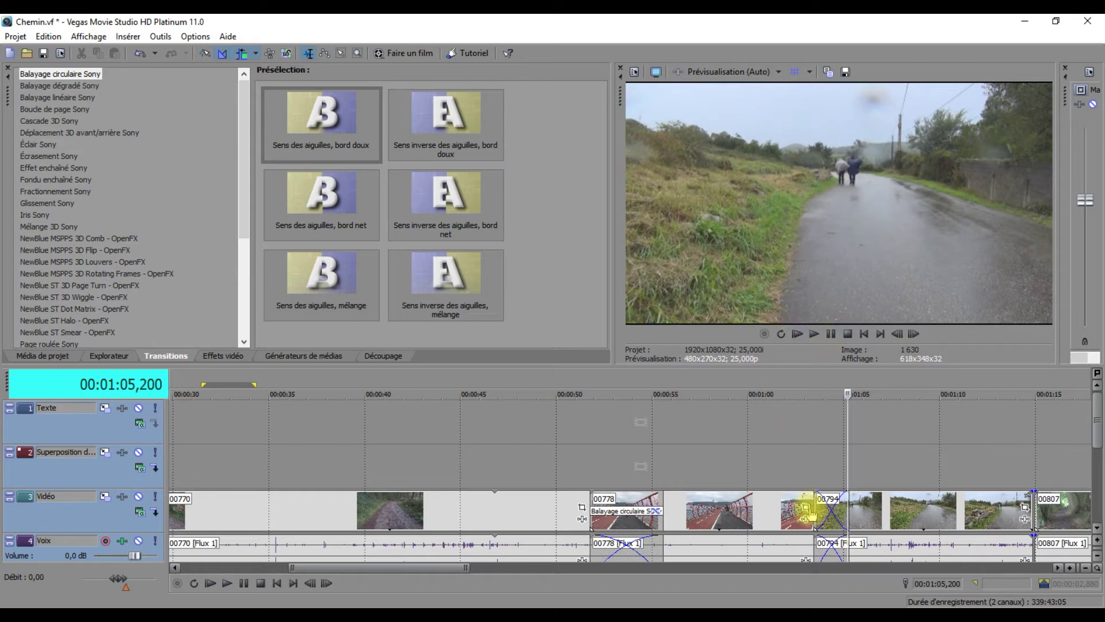
left_click(787, 469)
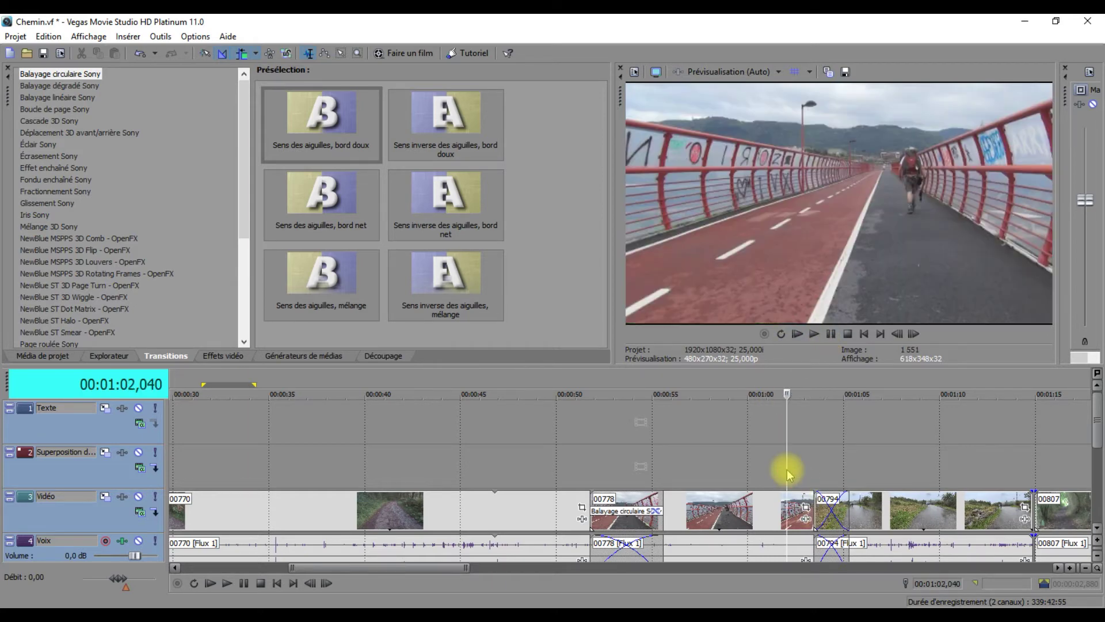
left_click(860, 460)
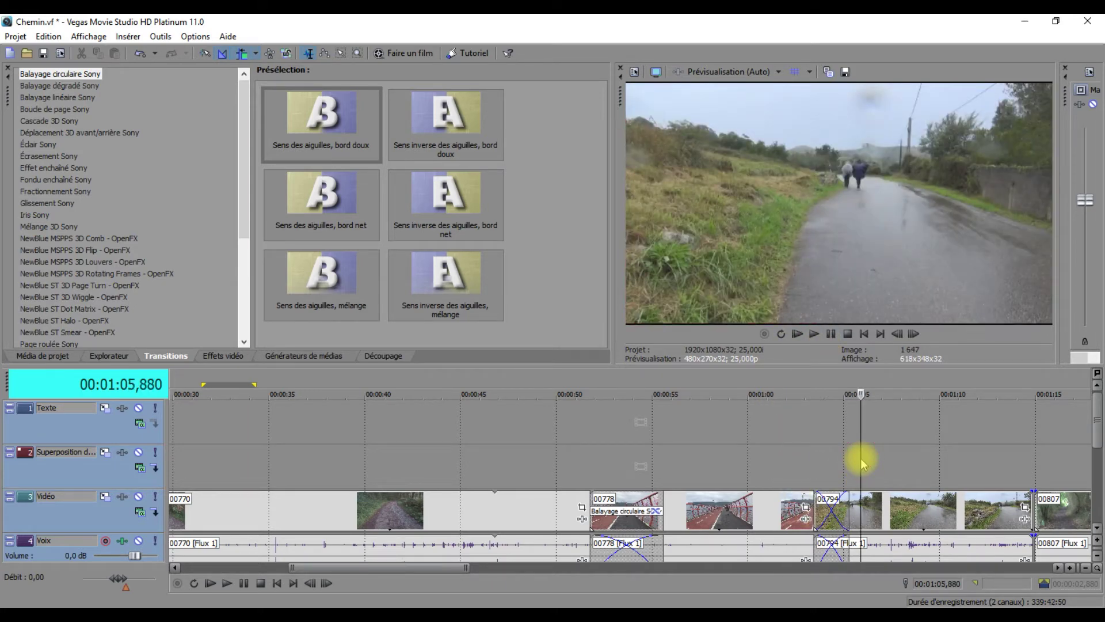
left_click(803, 465)
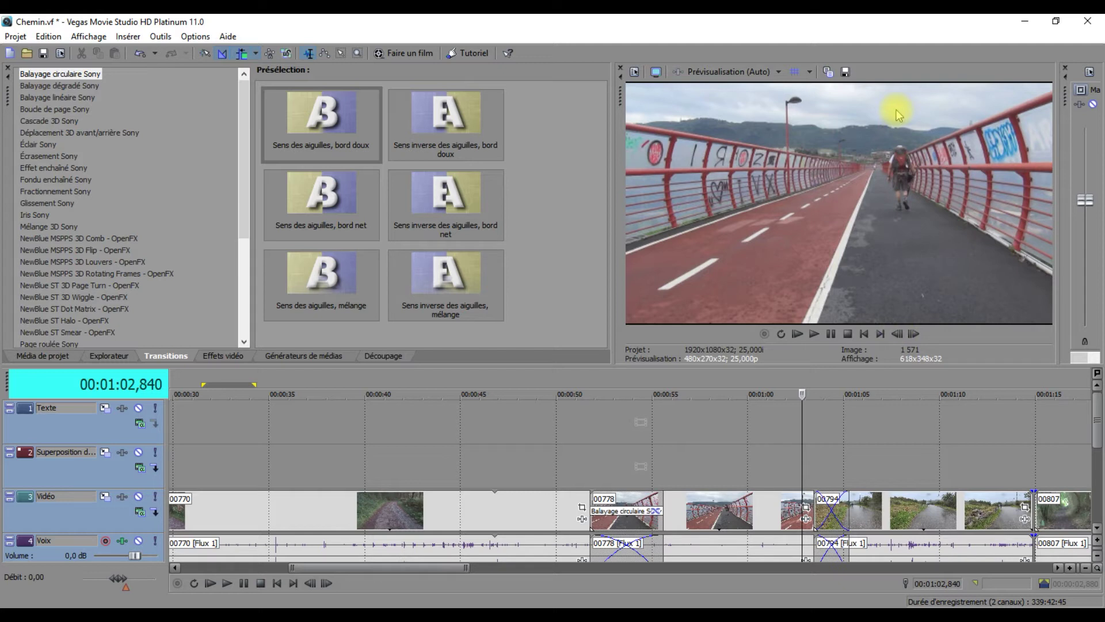
left_click(852, 471)
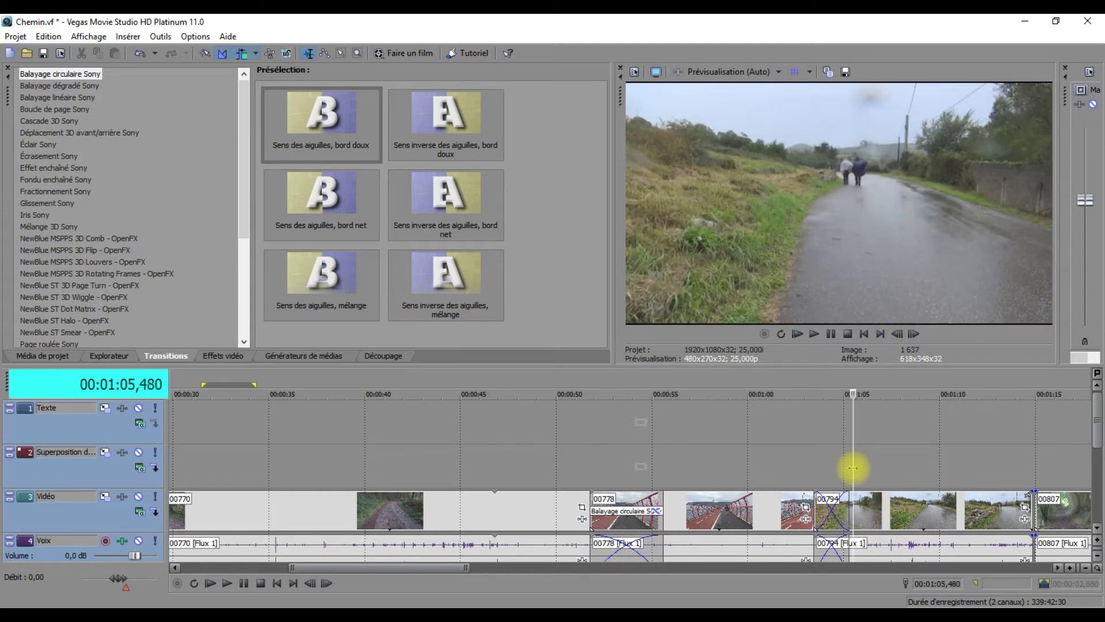